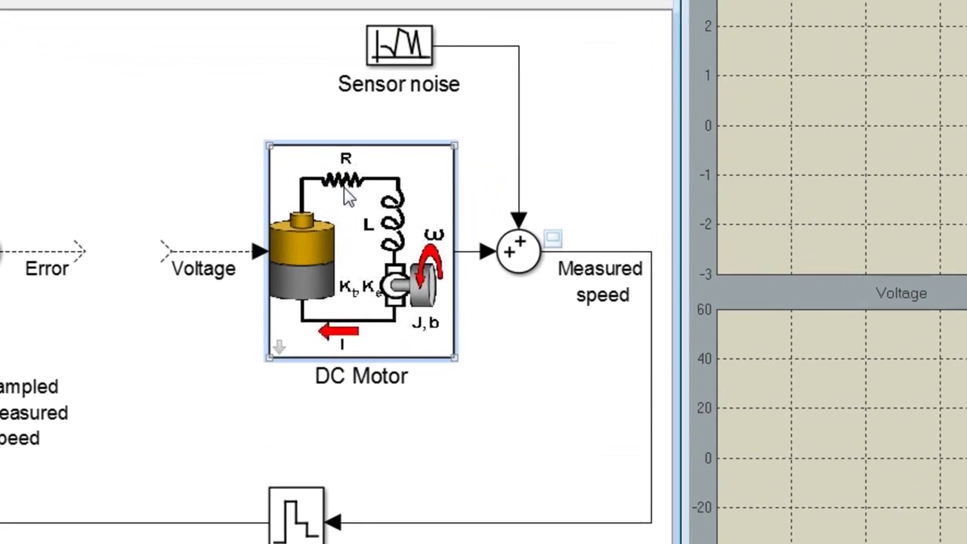
Step: Review the DC Motor's b, J, K, R and L parameters and inspect its subsystem
double_click(344, 188)
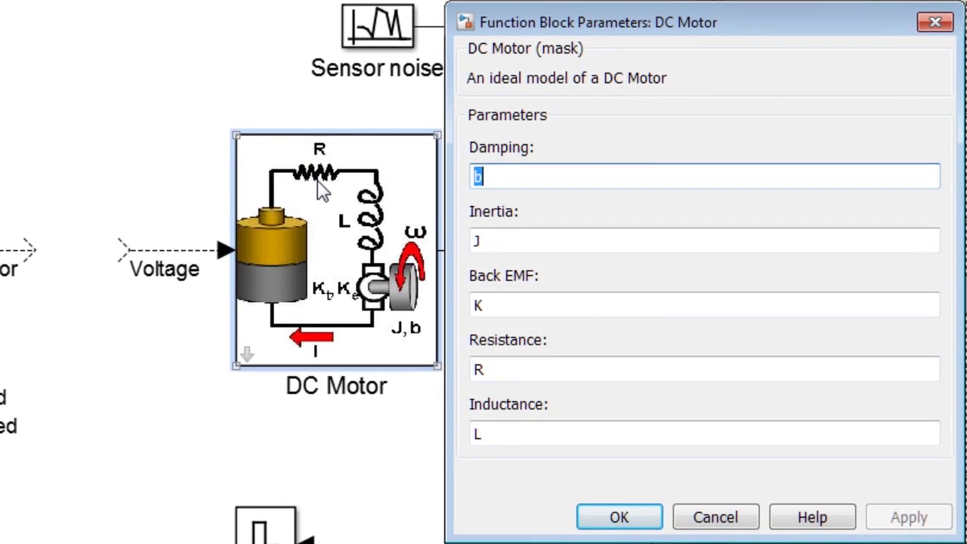
click(499, 178)
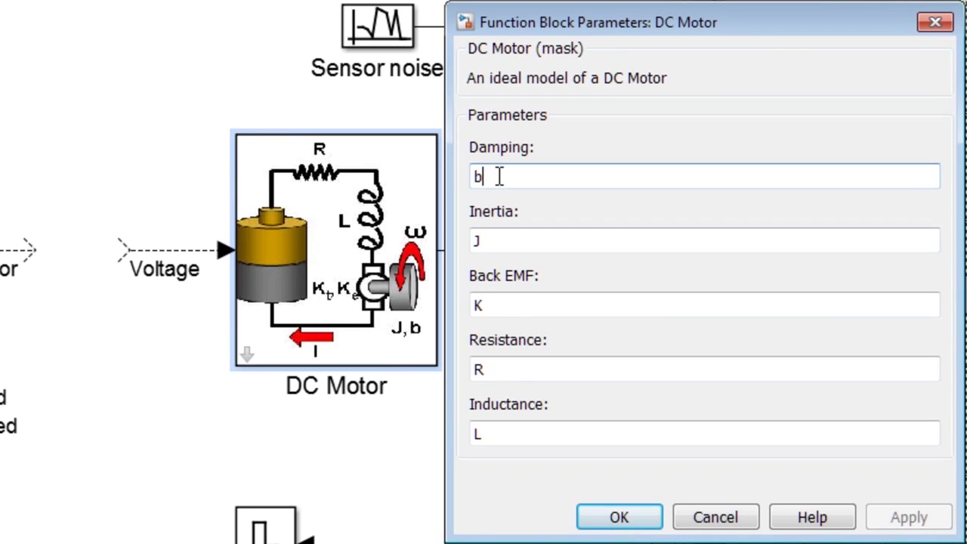
double_click(499, 176)
double_click(504, 241)
double_click(504, 304)
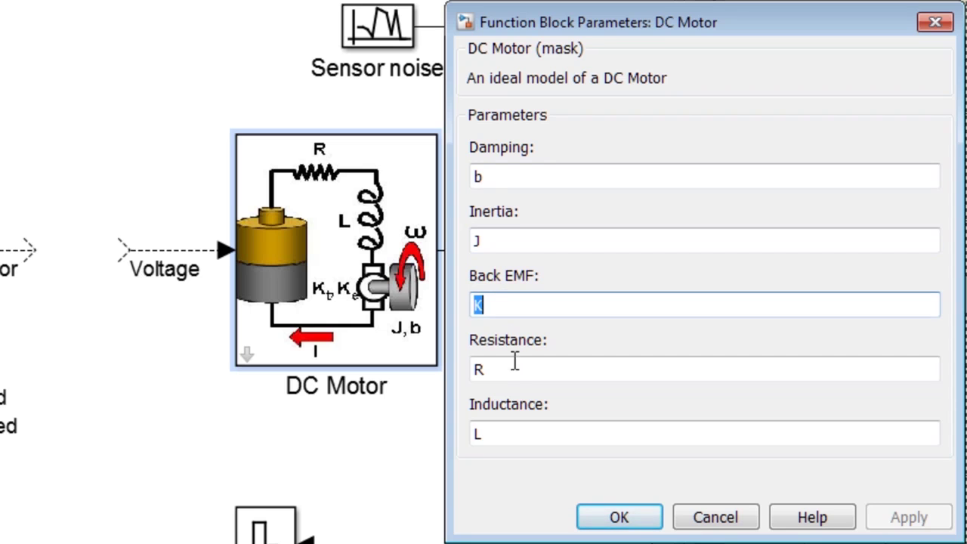
double_click(514, 368)
double_click(523, 432)
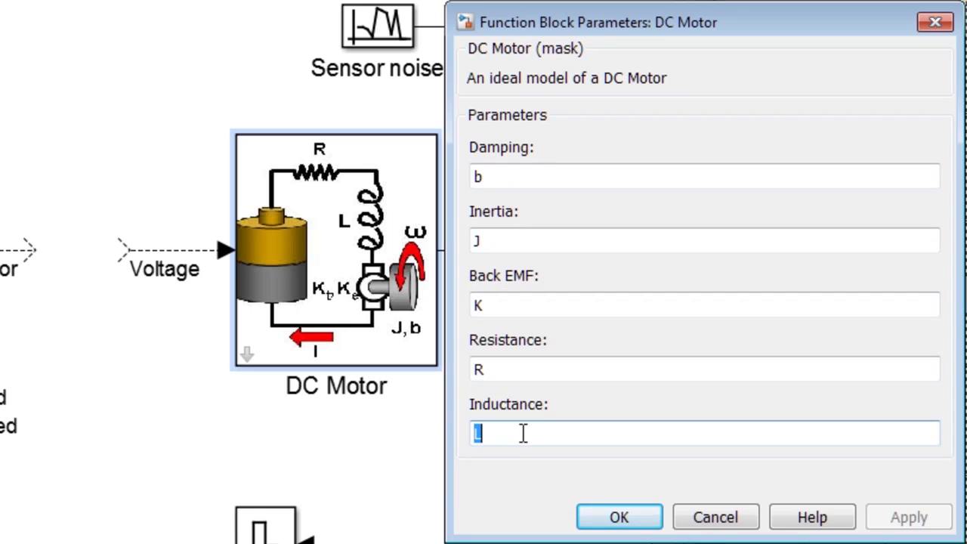
click(613, 519)
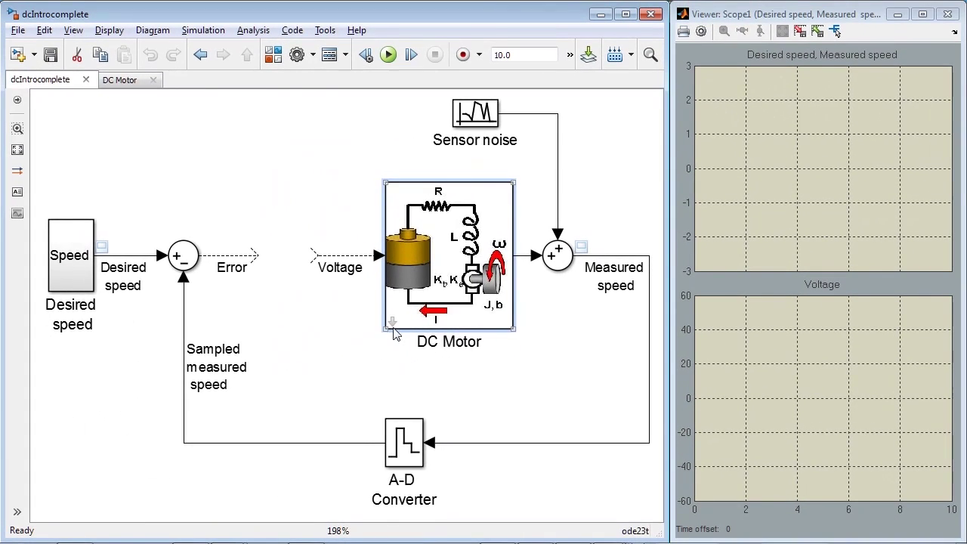
double_click(393, 327)
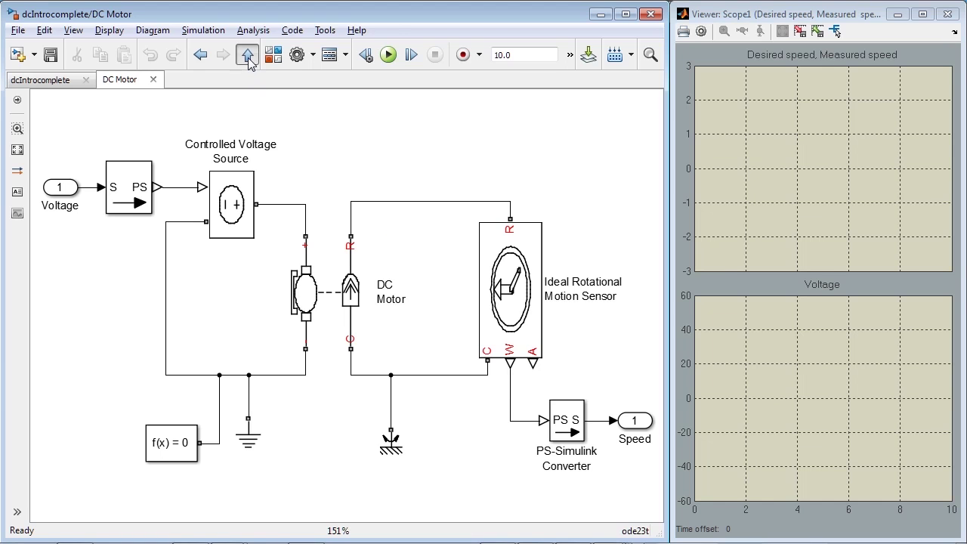
click(248, 56)
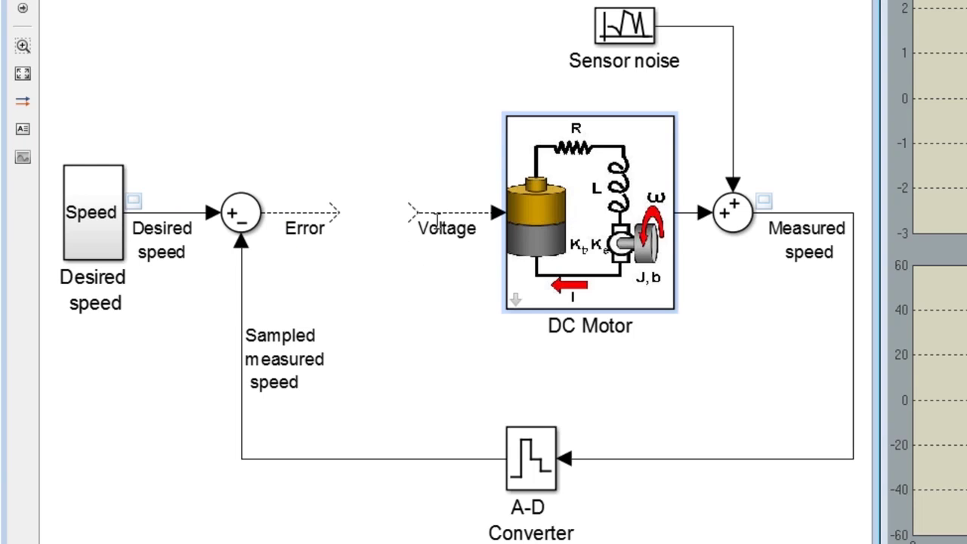
Step: Point out the DC Motor, Sensor noise and A-D Converter blocks, and check the A-D Converter's sample time
click(524, 236)
click(607, 37)
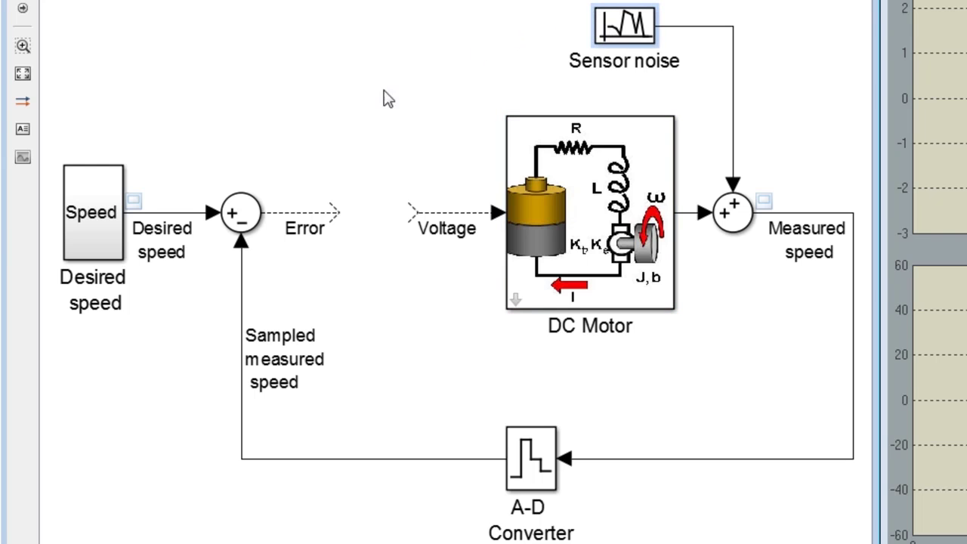
click(523, 448)
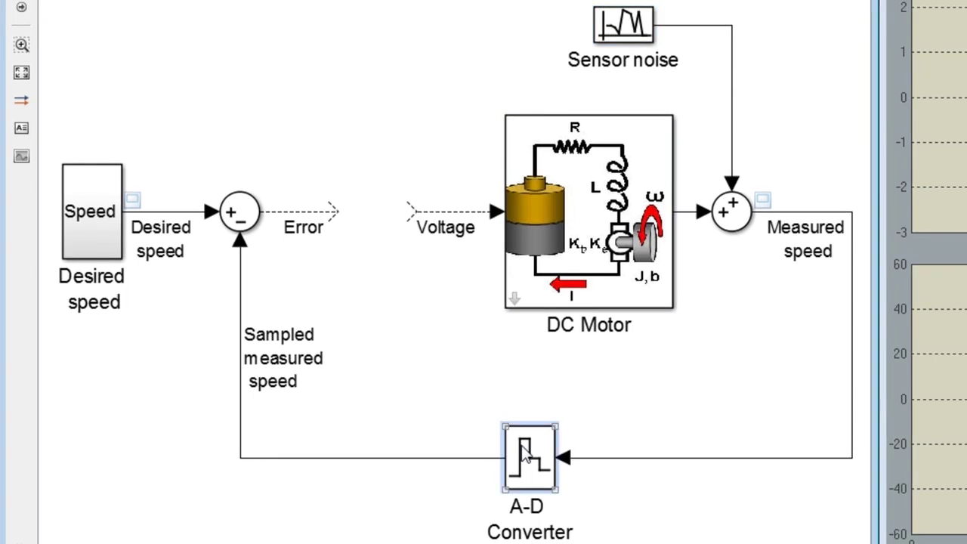
double_click(526, 454)
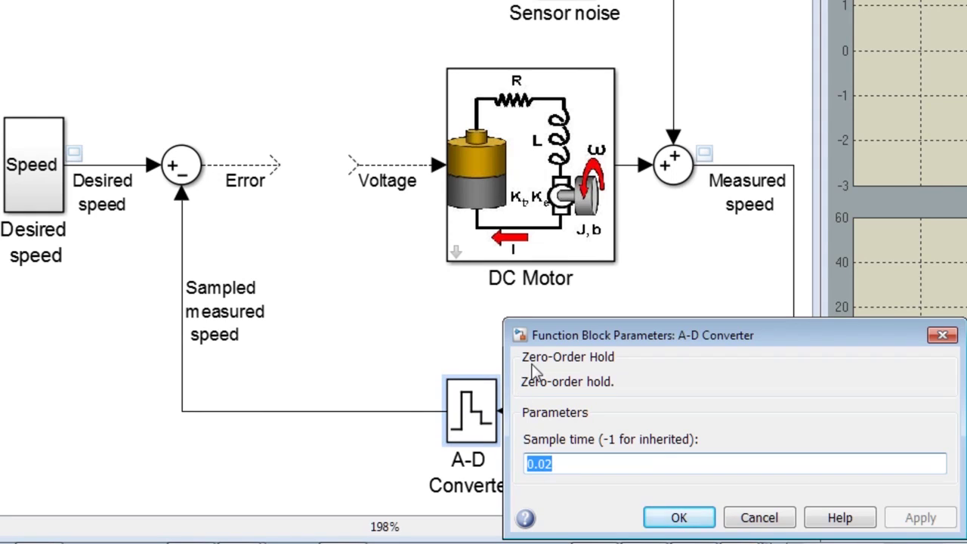
click(675, 518)
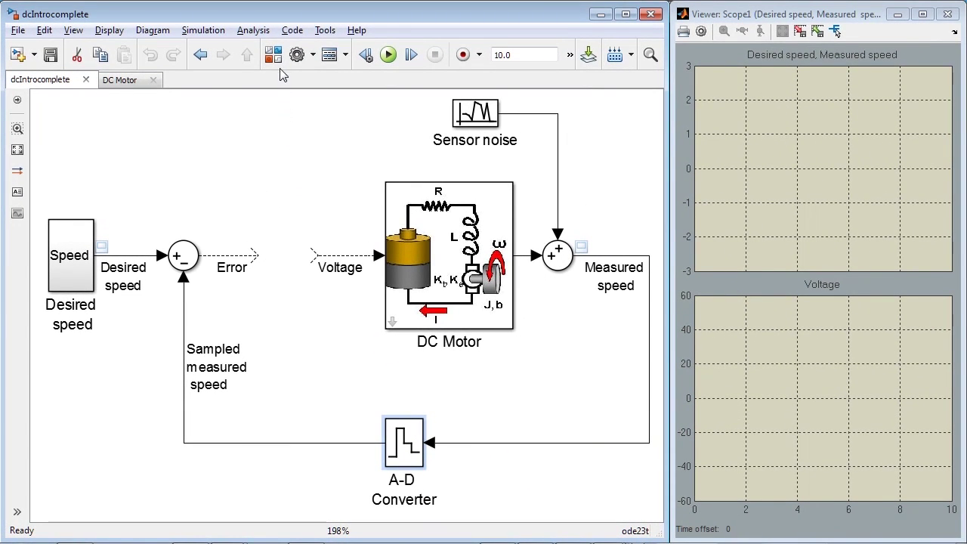
Step: Place a Discrete PID Controller between Error and Voltage and open its parameters
click(276, 59)
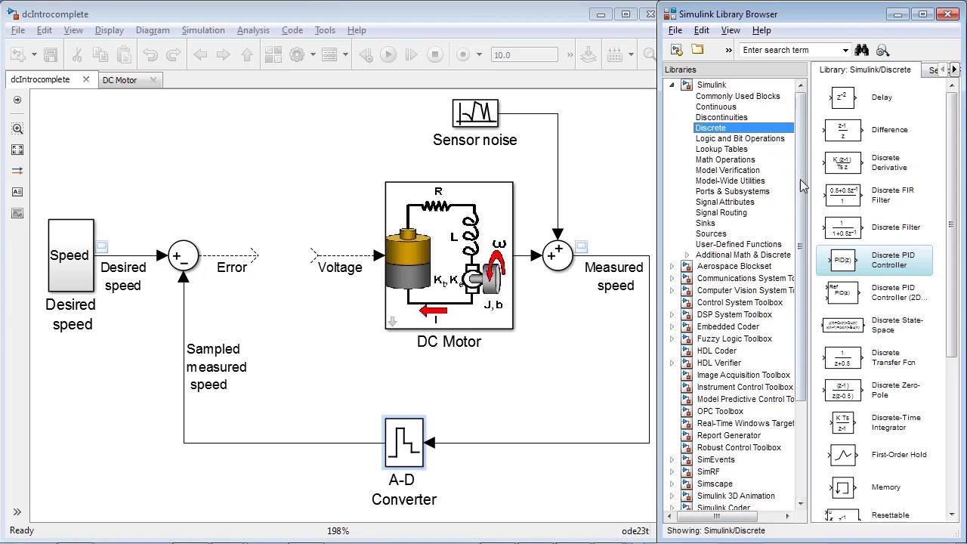
click(841, 259)
drag(747, 242, 281, 258)
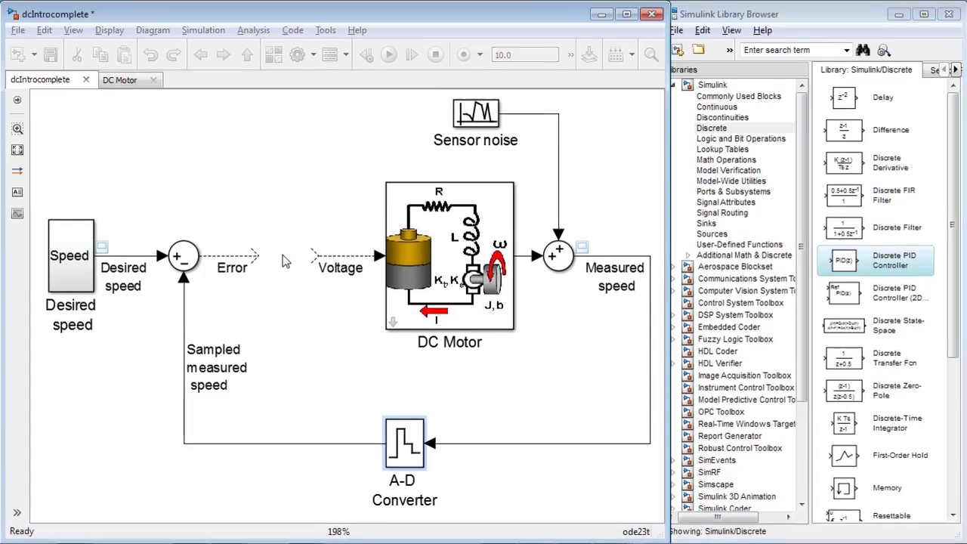
drag(282, 258, 287, 258)
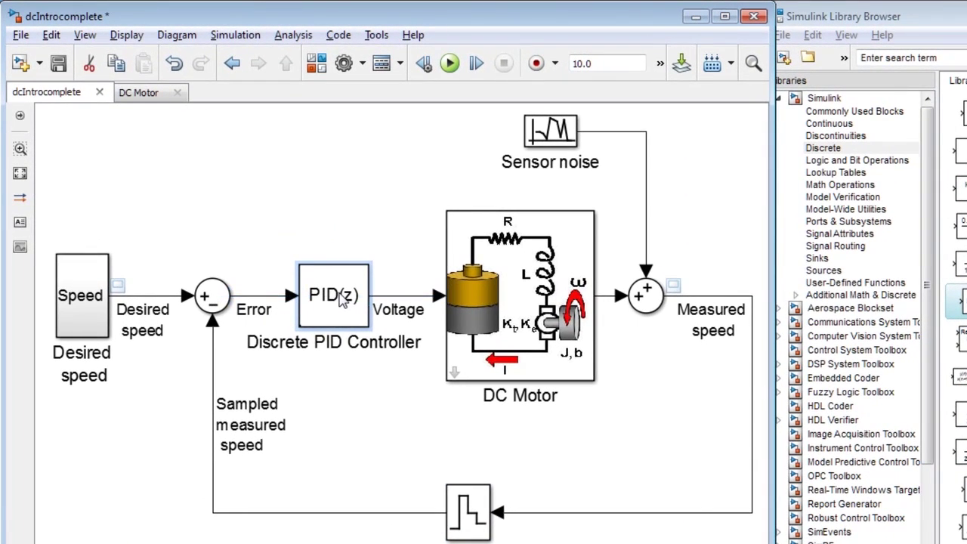
double_click(344, 298)
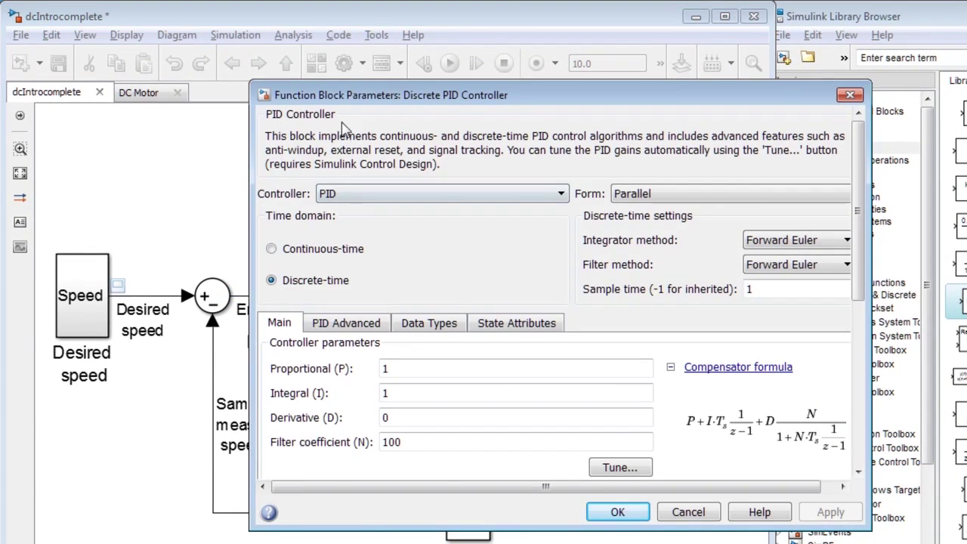
Step: Keep the PID type with sample time 0.02, P 1, I 1, D 0, N 100, and apply
drag(361, 96, 249, 20)
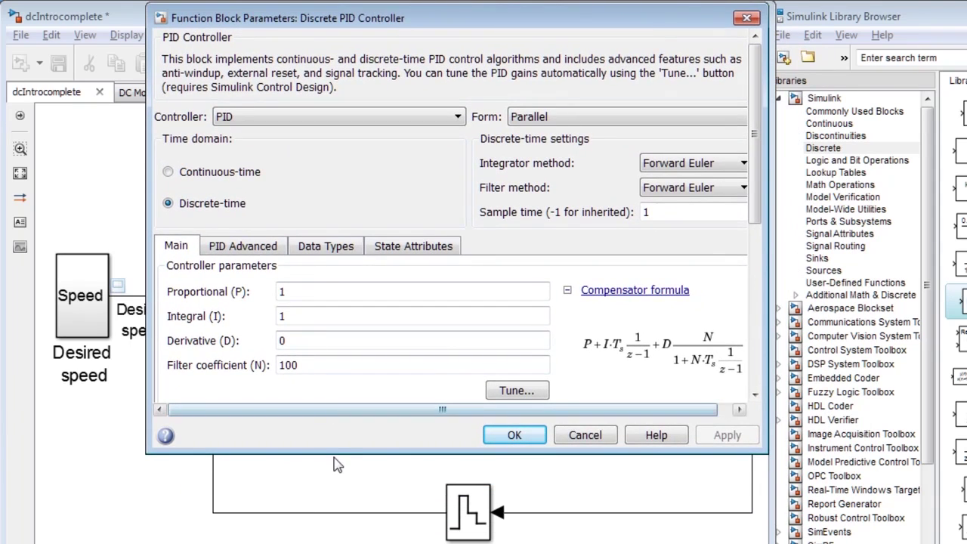
drag(335, 455, 335, 543)
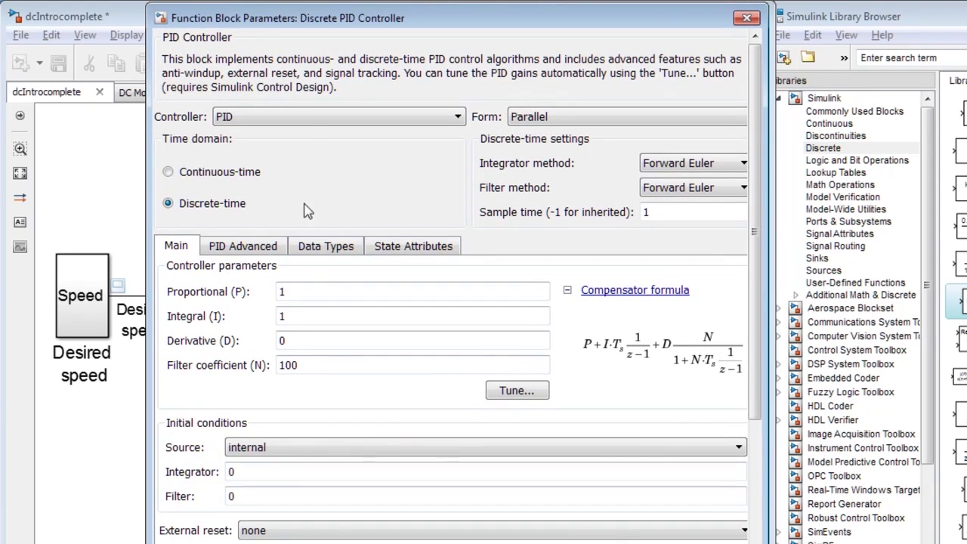
click(304, 116)
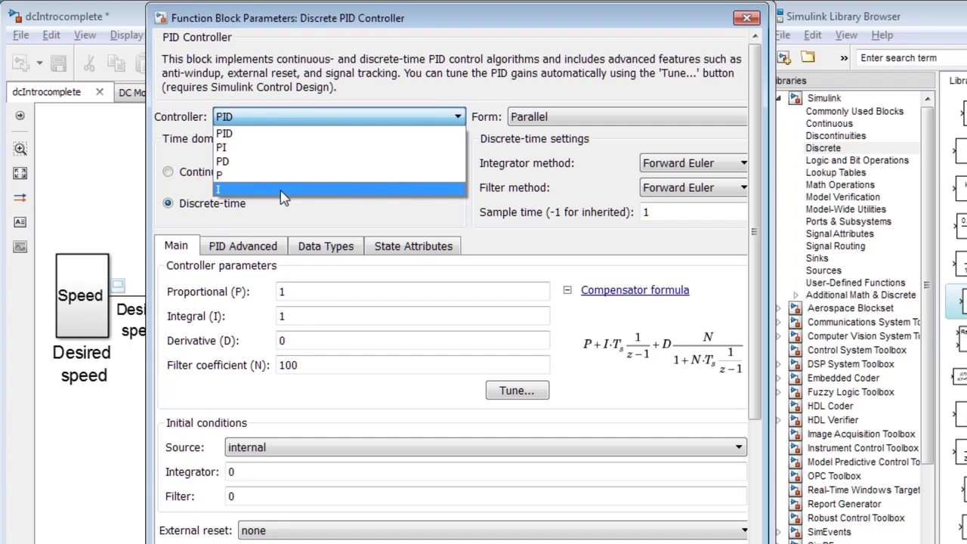
click(270, 136)
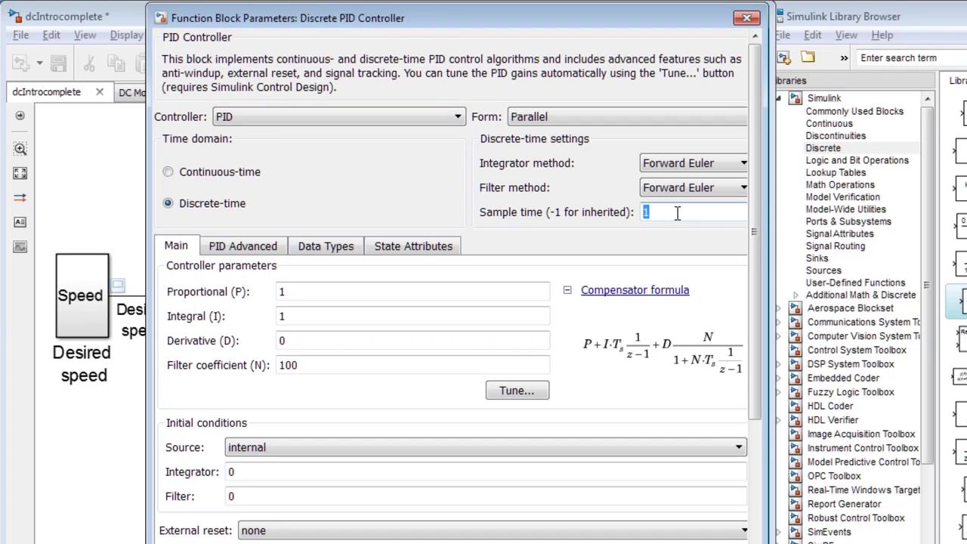
text(0.02)
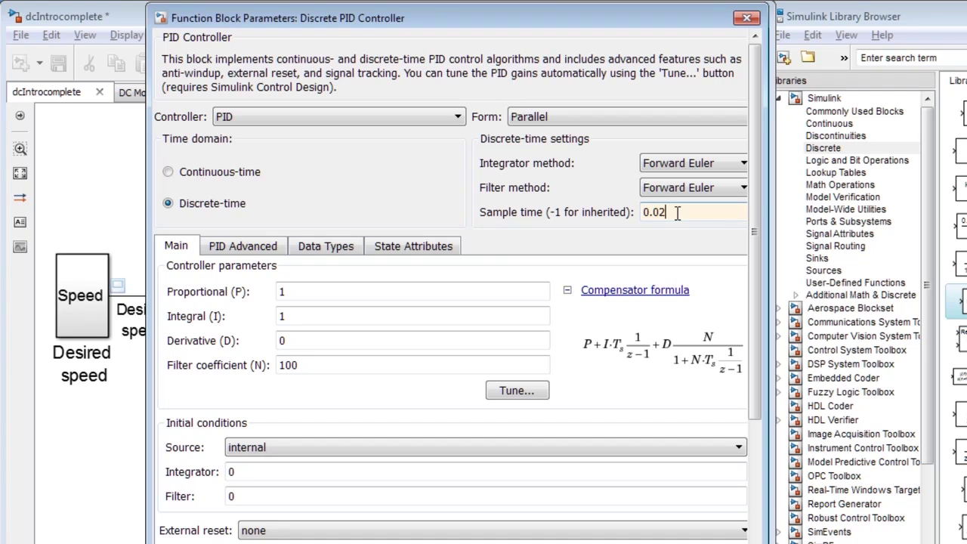
double_click(349, 289)
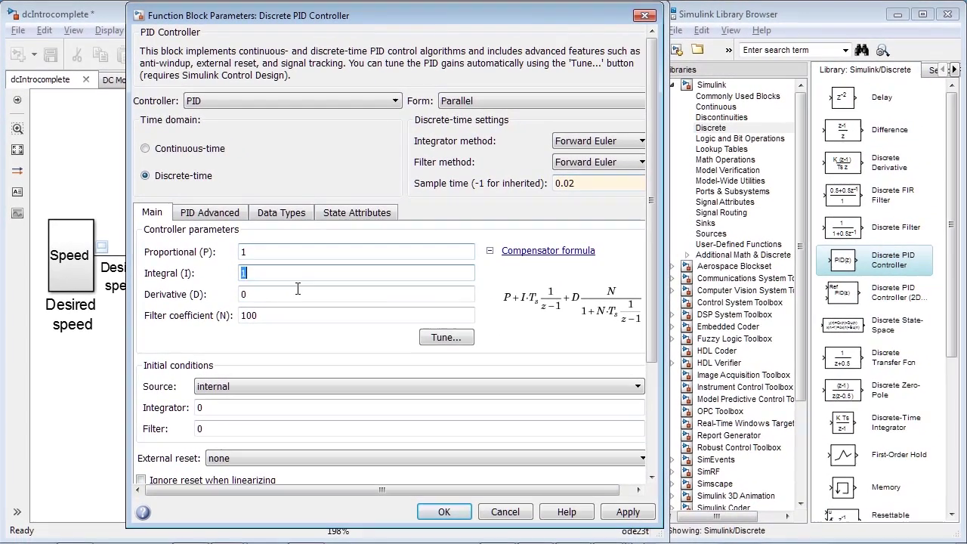
double_click(297, 294)
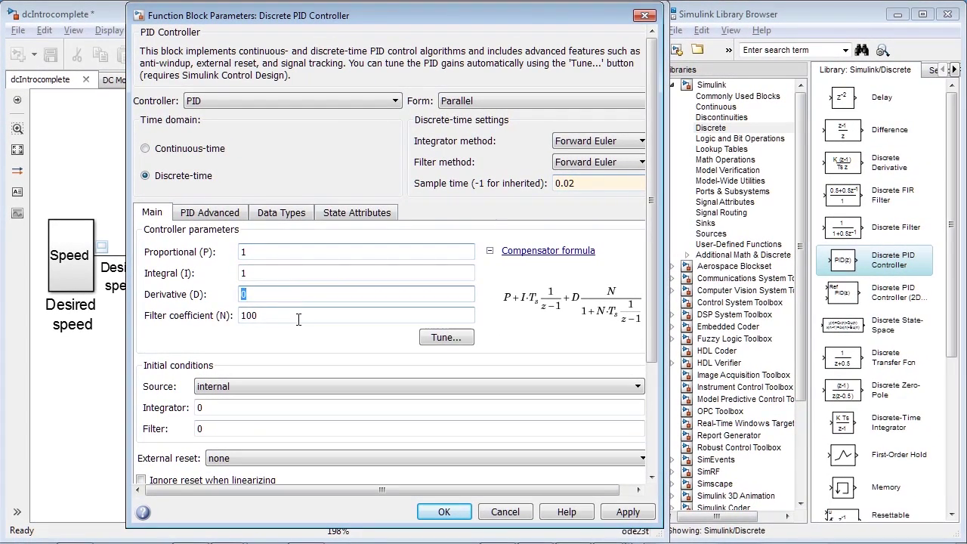
double_click(299, 320)
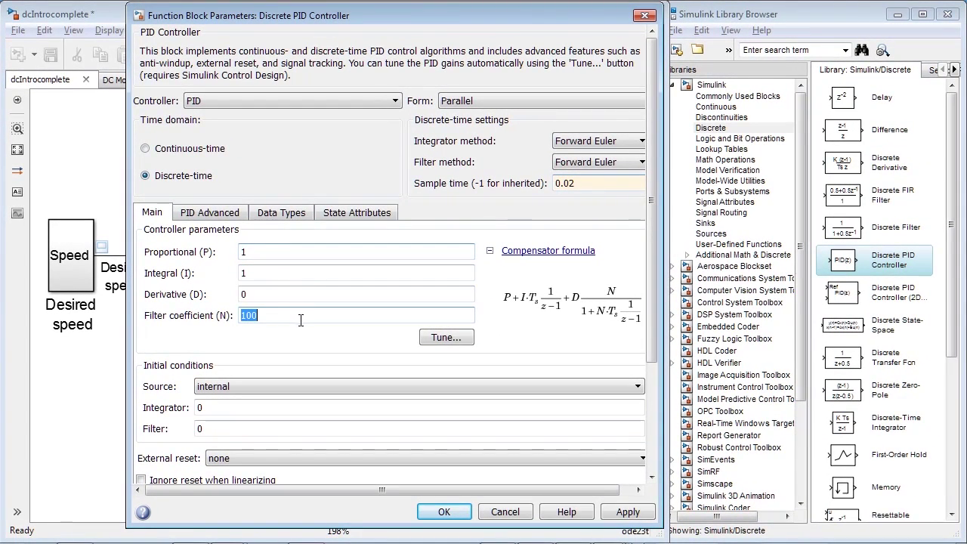
click(628, 514)
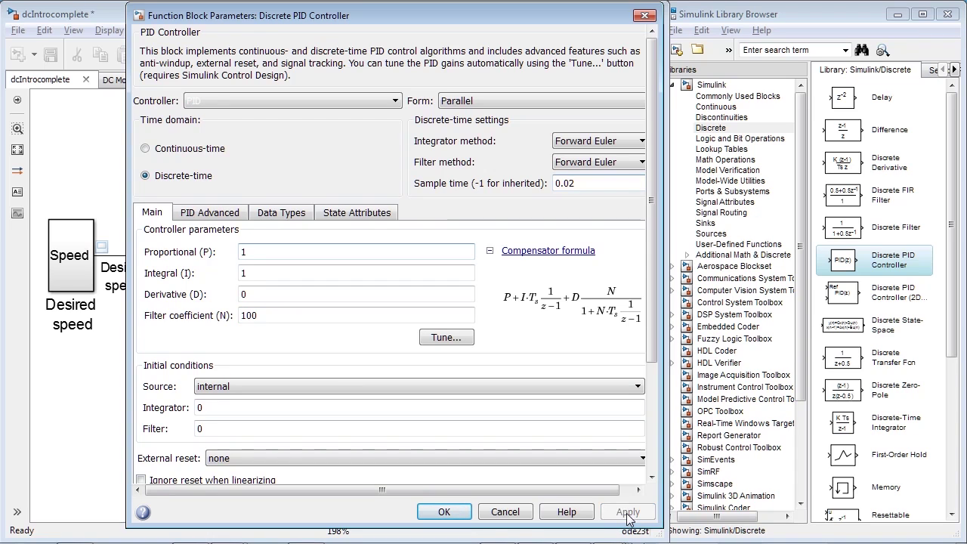
click(458, 513)
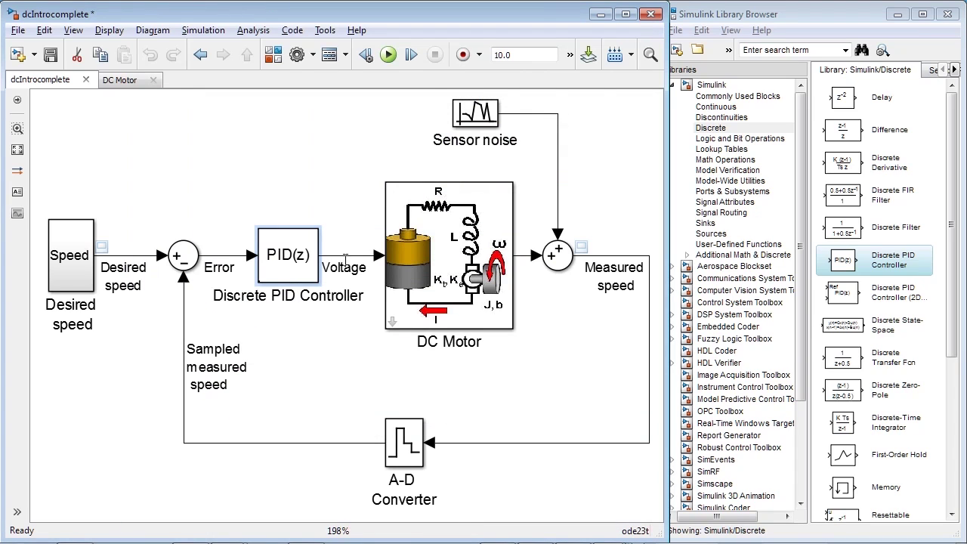
Step: Connect Voltage to Scope1, run, view the lagging speed plot, and reopen the PID controller
right_click(344, 261)
mouse_move(406, 254)
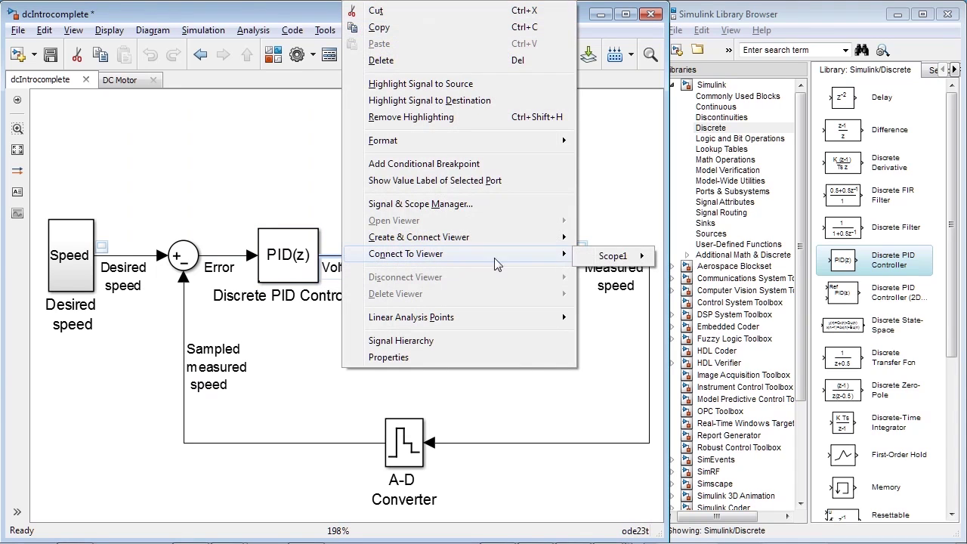
mouse_move(614, 257)
click(656, 262)
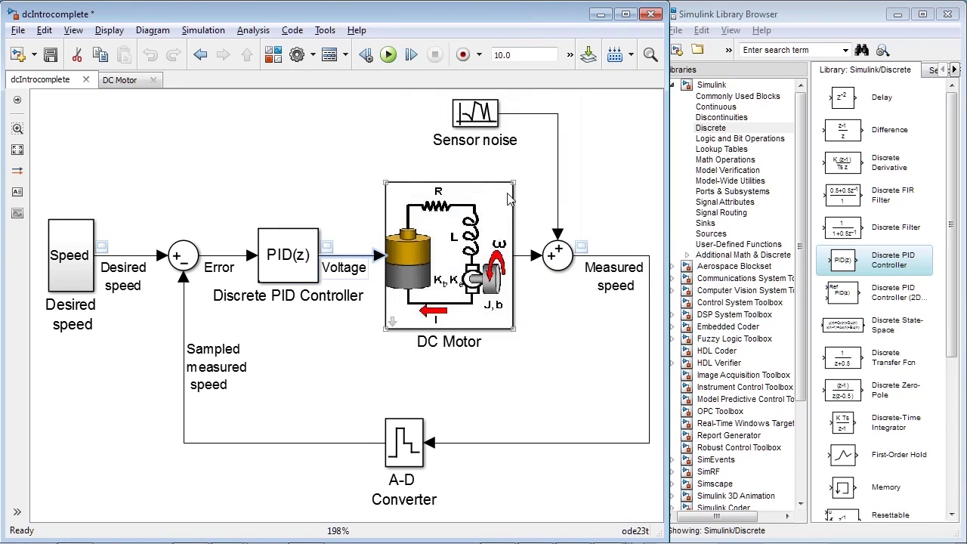
click(390, 56)
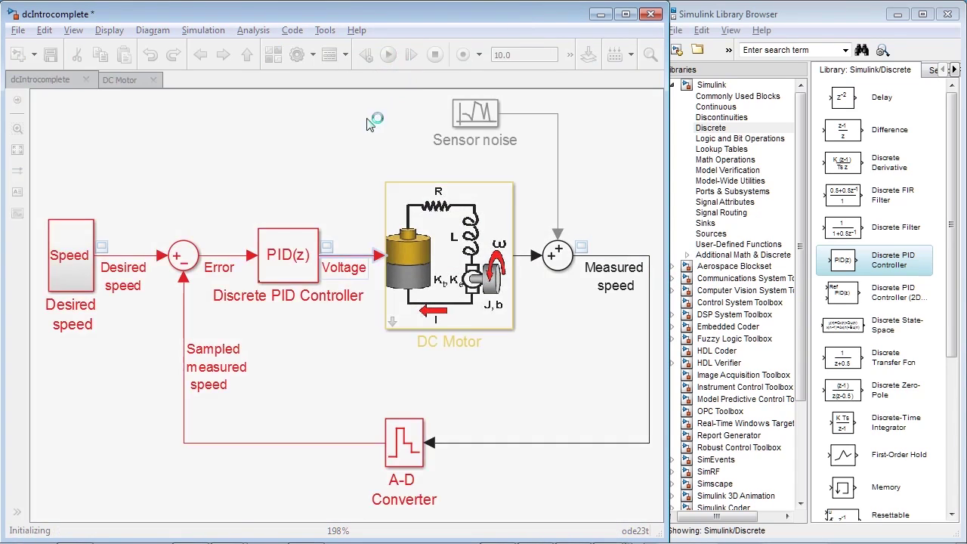
double_click(327, 248)
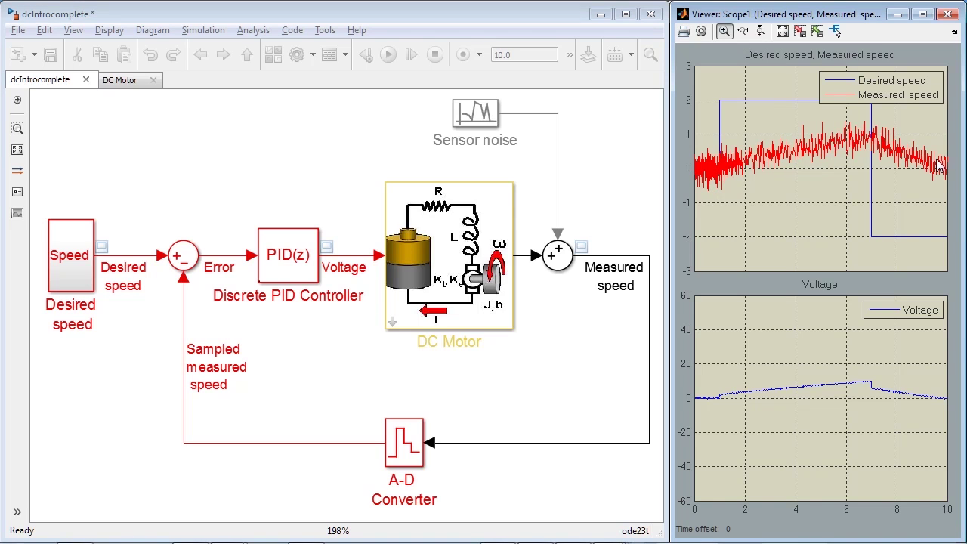
drag(890, 85, 781, 241)
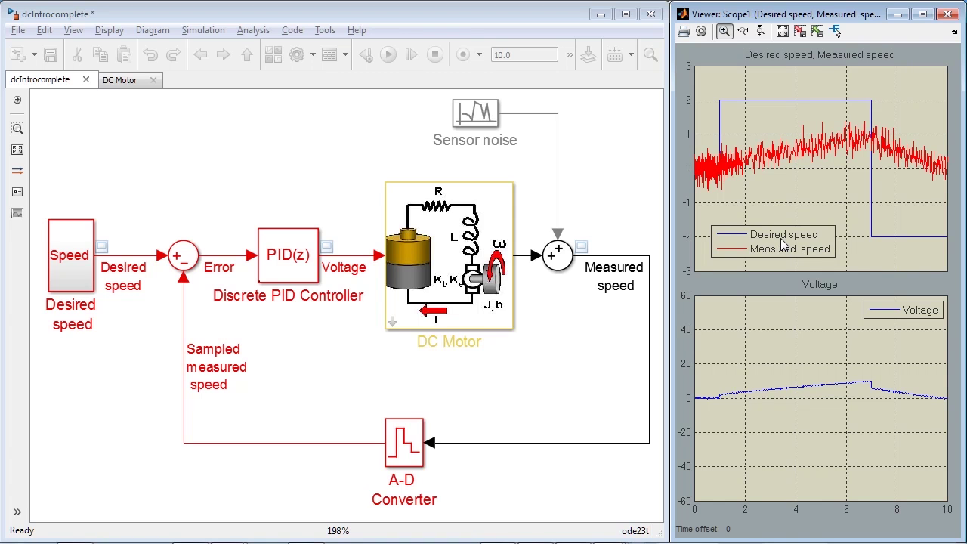
click(306, 242)
double_click(305, 242)
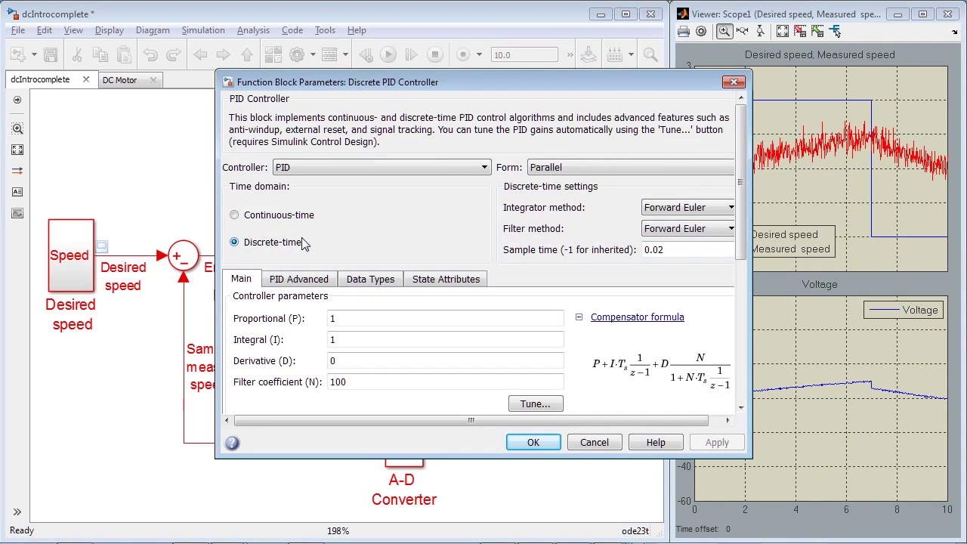
Step: Auto-tune in PID Tuner and send gains P≈17.09, I≈39.46, D≈−0.85, N≈3.19 to the block
click(534, 405)
scroll(532, 408, down, 5)
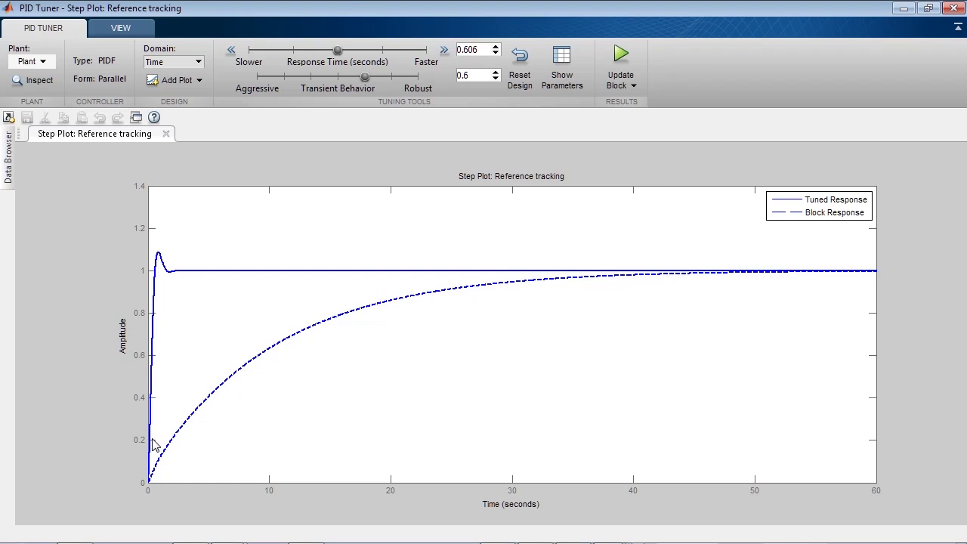
right_click(245, 292)
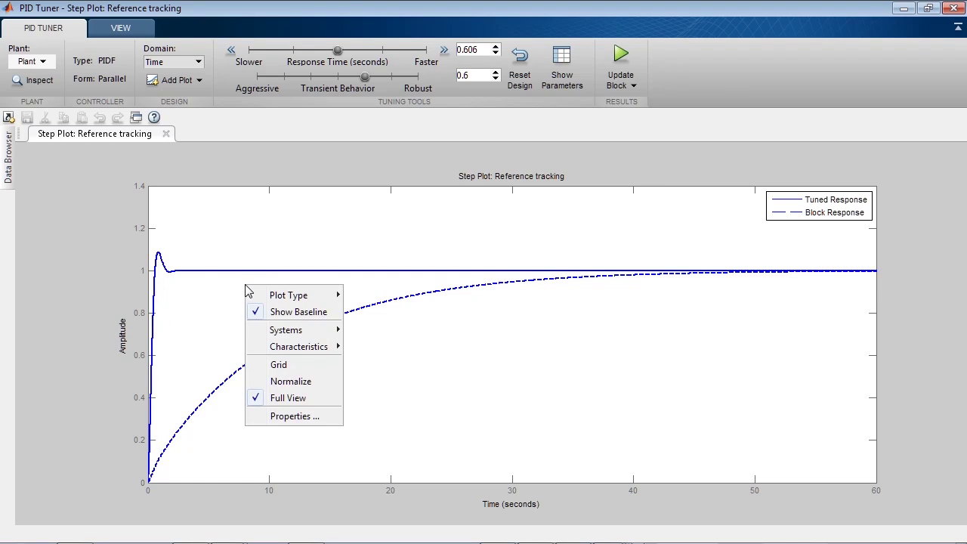
click(280, 370)
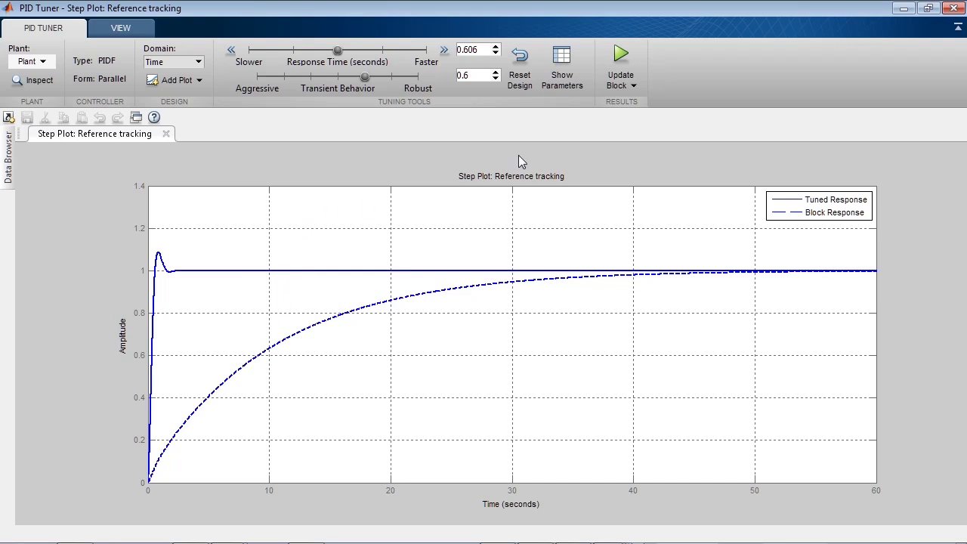
click(616, 56)
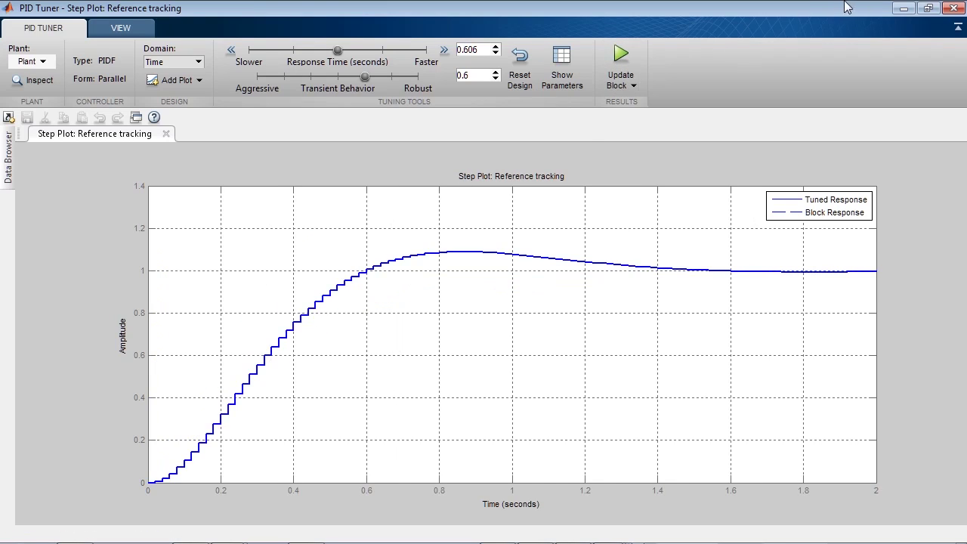
click(903, 8)
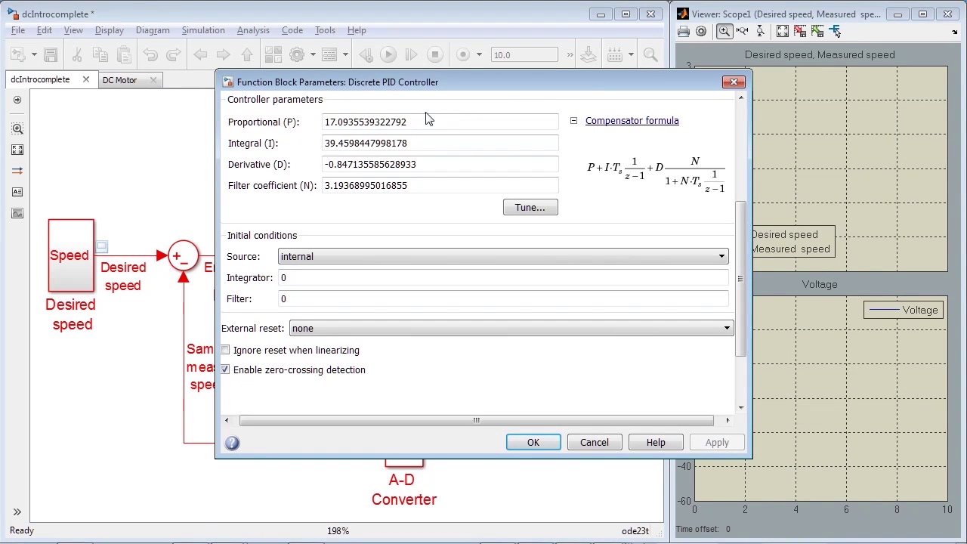
Step: Accept the tuned P, I, D and N gains and rerun the simulation
double_click(408, 122)
double_click(406, 143)
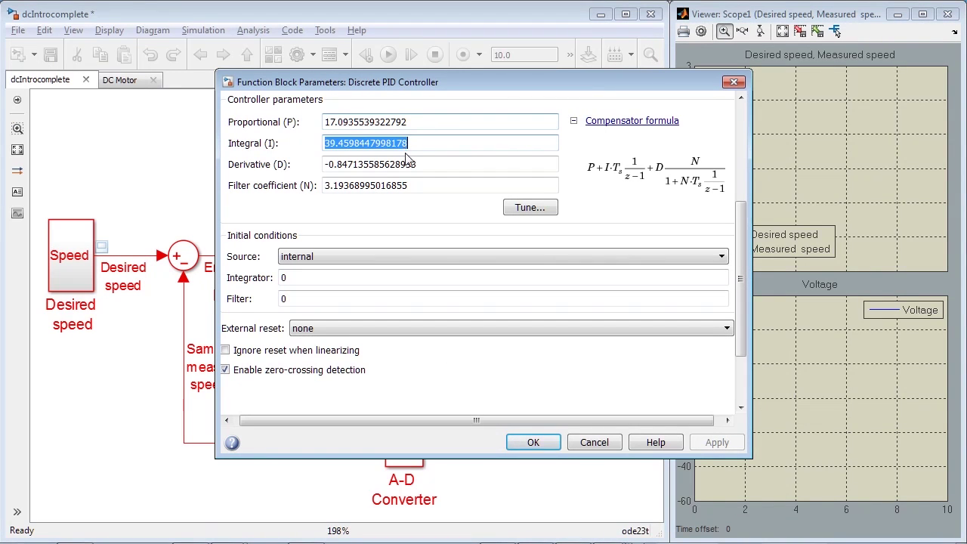
double_click(408, 165)
double_click(409, 186)
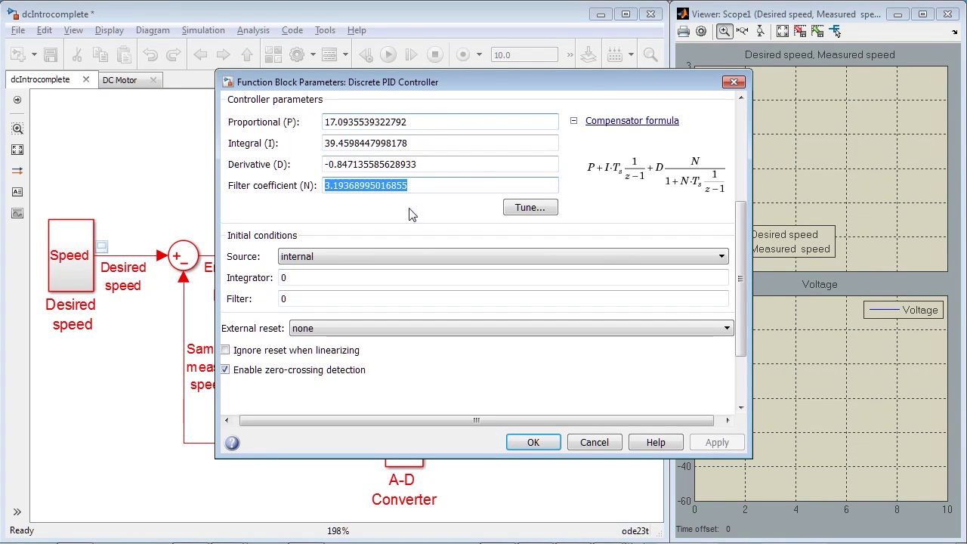
click(538, 443)
click(389, 56)
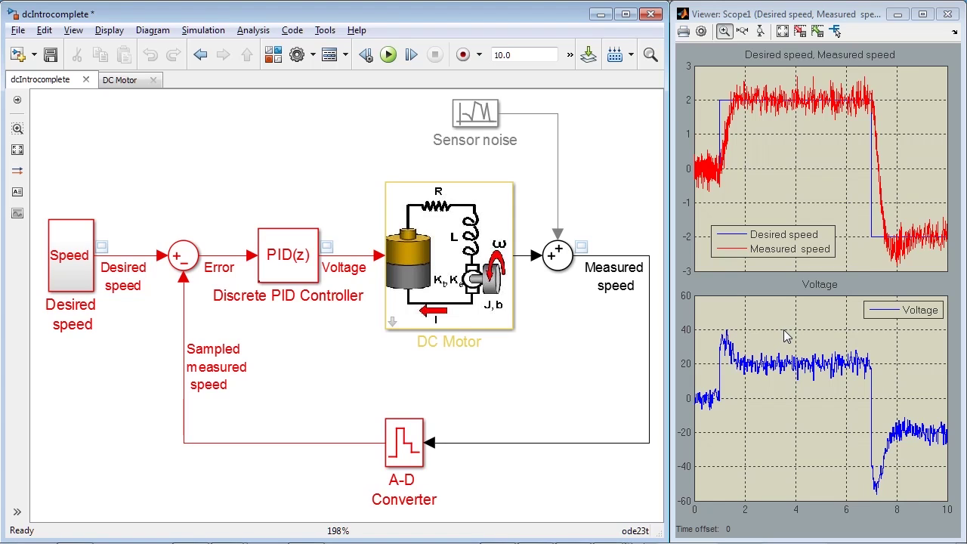
key(alt+Tab)
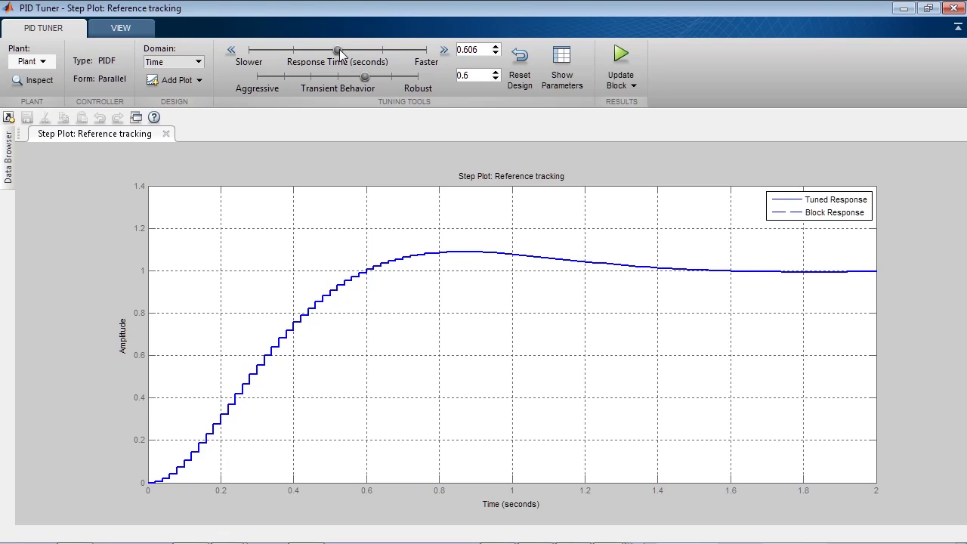
Step: Set the PID Tuner response time to about 0.145 s and update the controller block
drag(338, 50, 293, 50)
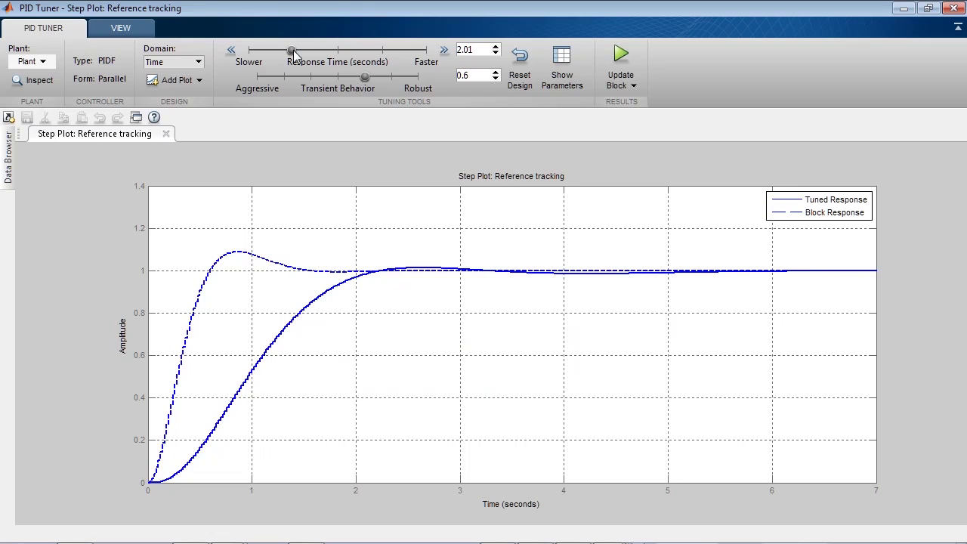
mouse_move(293, 53)
mouse_down()
mouse_move(406, 59)
mouse_move(396, 59)
mouse_up()
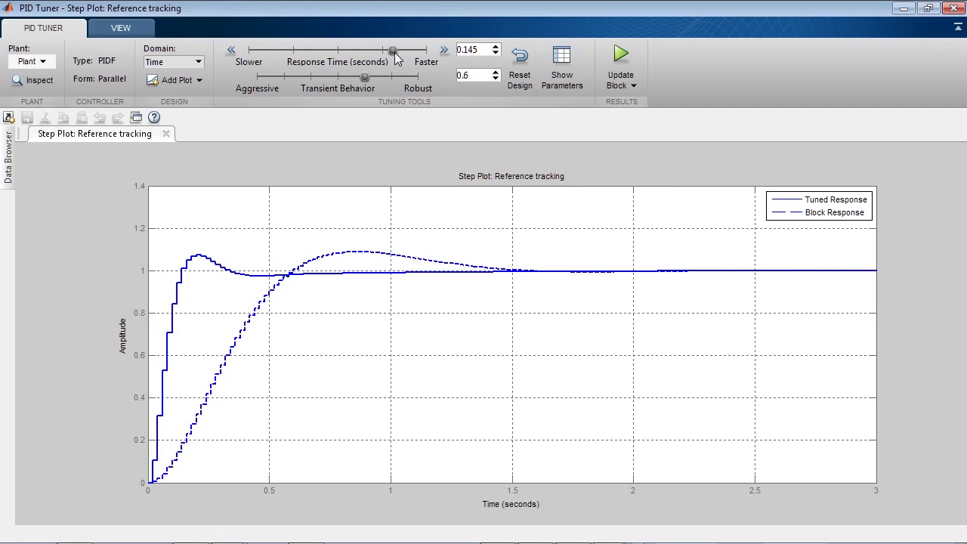
click(620, 59)
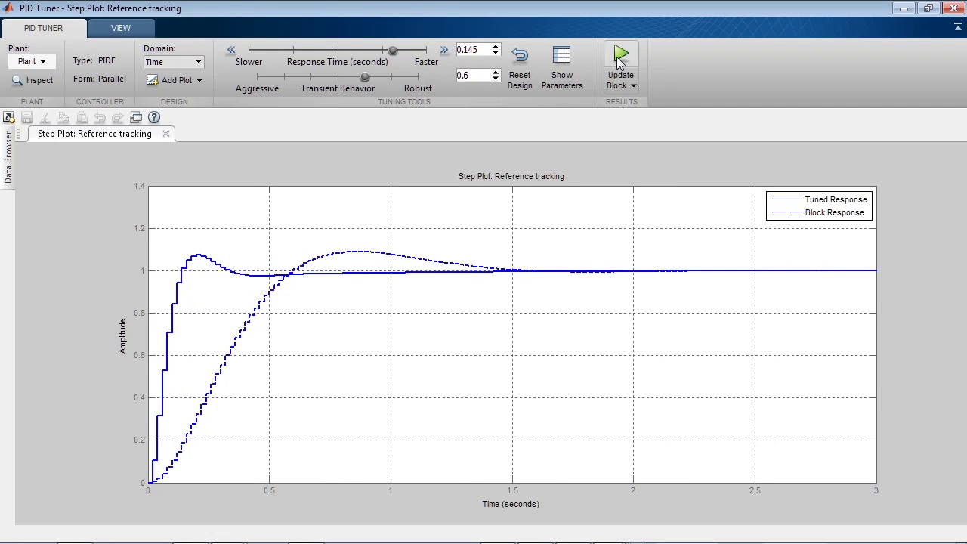
Step: Minimize the PID Tuner and rerun the simulation with the faster gains
click(905, 9)
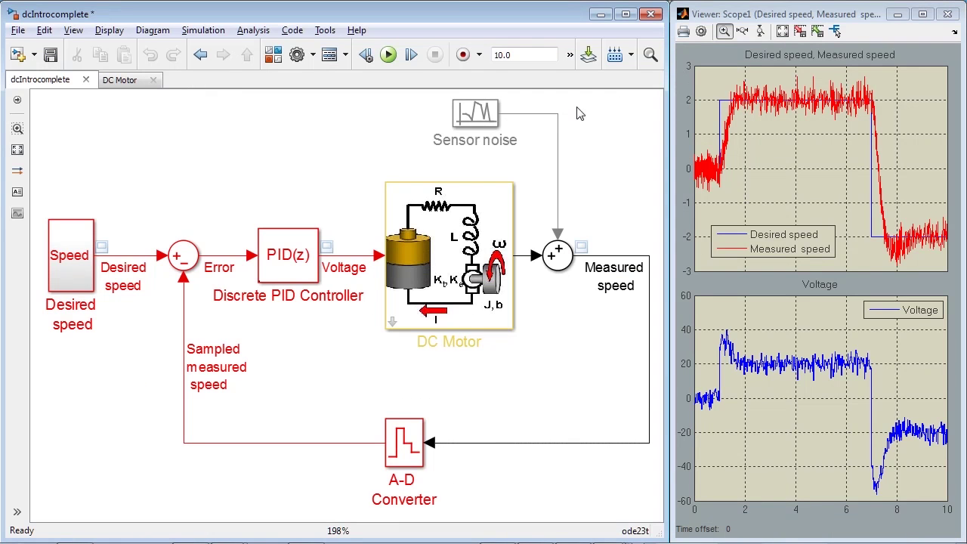
click(392, 61)
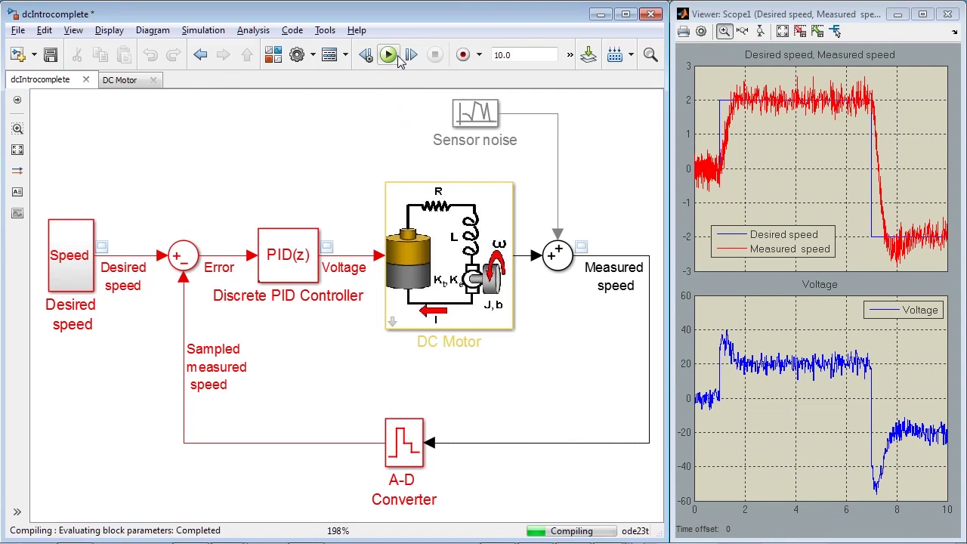